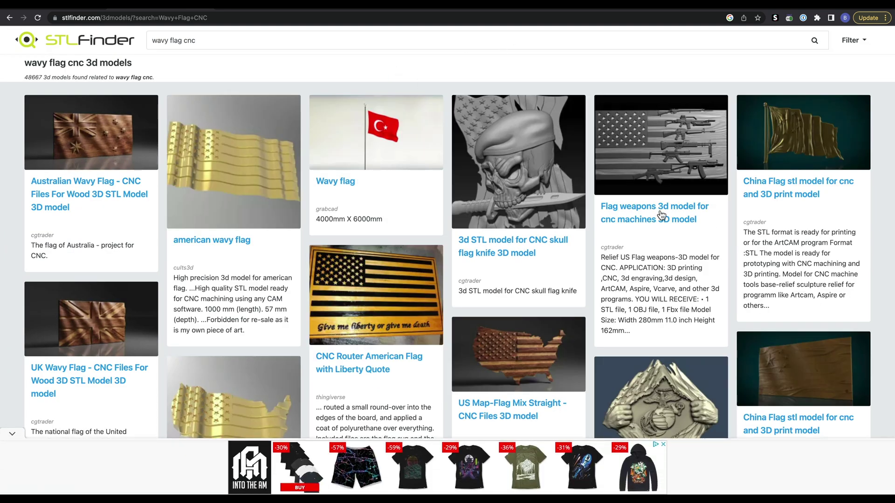
- Look through the wavy flag CNC models listed on STLFinder
left_click(12, 437)
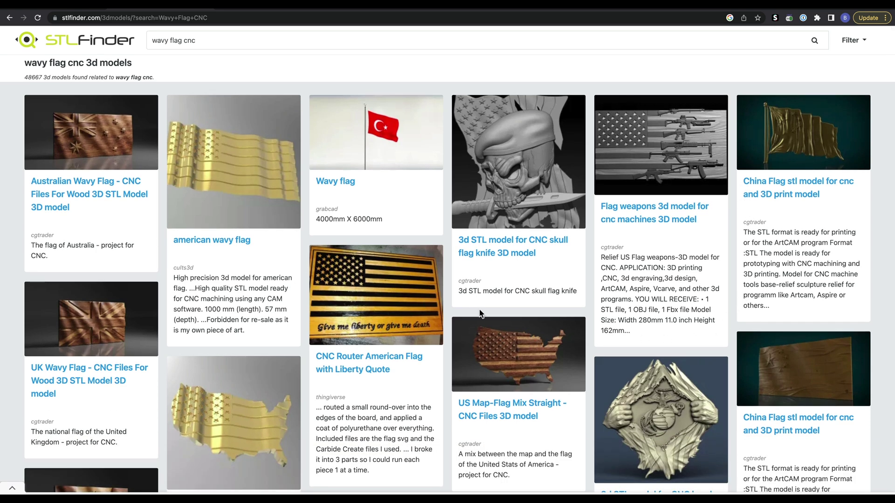
scroll(533, 280, "down", 6)
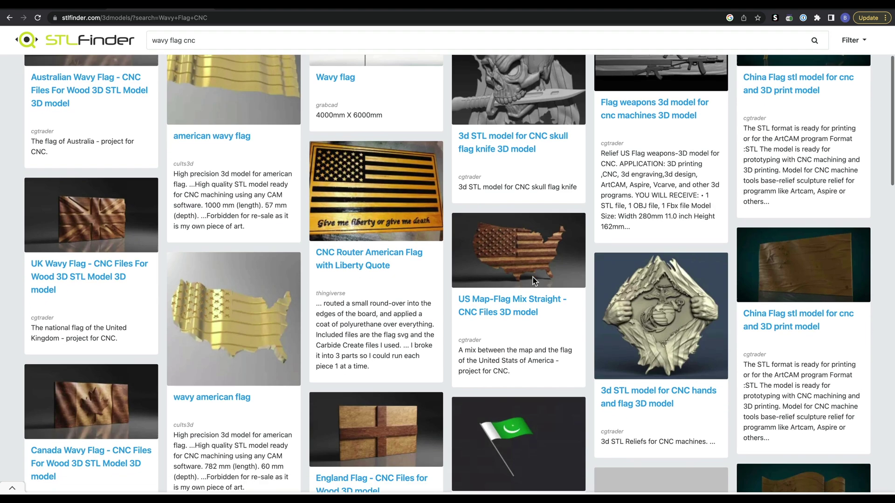
scroll(559, 289, "down", 1)
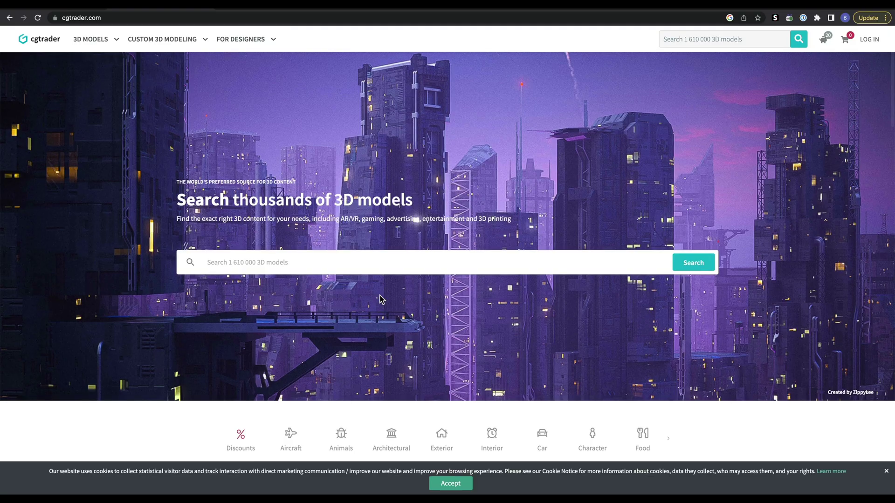
- Look over the 3D model offerings on CGTrader, TurboSquid and Thingiverse
scroll(336, 327, "down", 1)
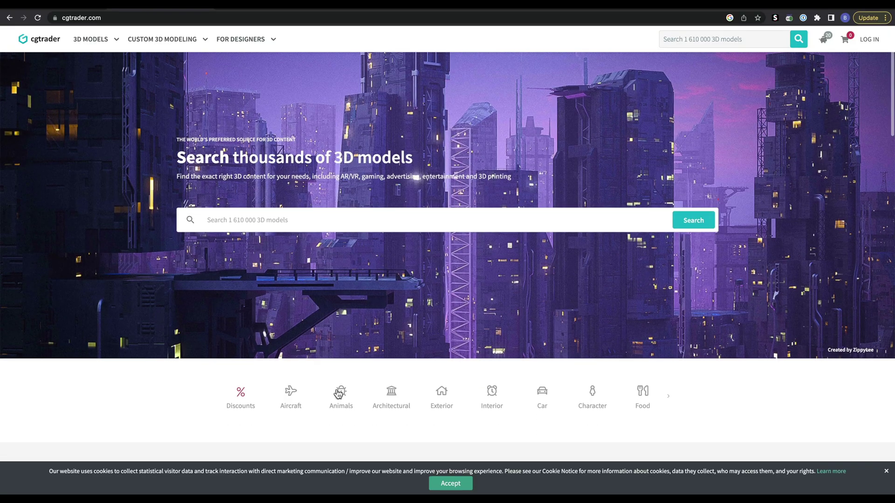
left_click(335, 396)
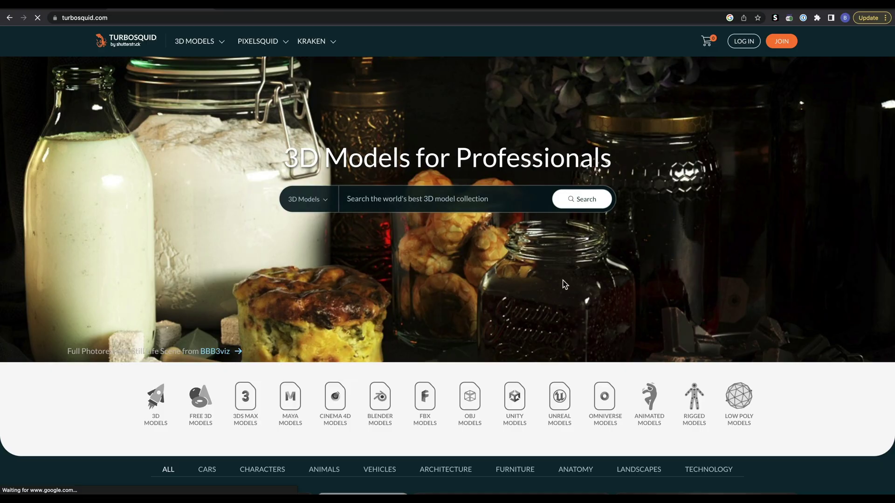
scroll(574, 277, "down", 4)
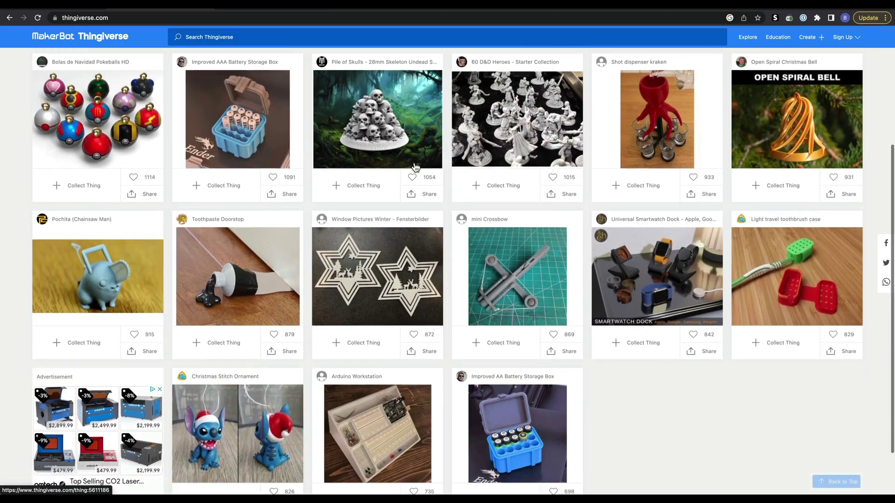
scroll(416, 170, "up", 4)
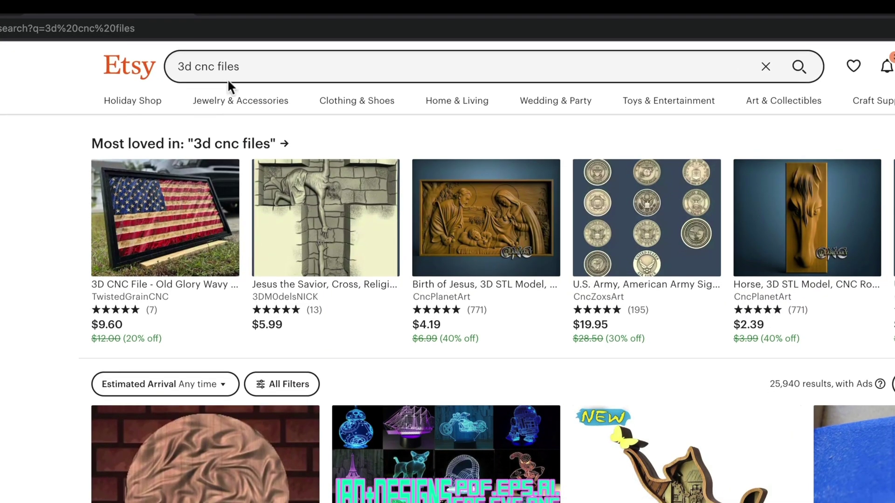
- Browse Etsy's "3d cnc files" results and view the Dragons 3D STL Model and wavy Flag Pack listings
scroll(514, 200, "down", 6)
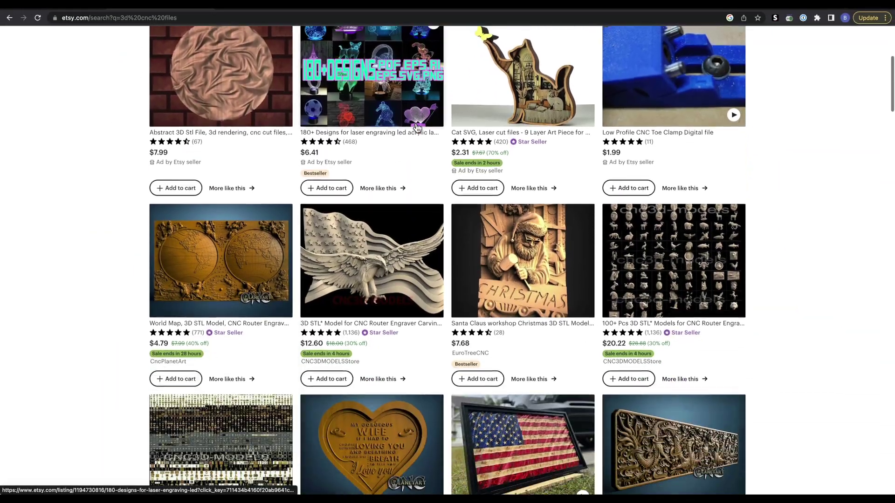
scroll(418, 246, "down", 4)
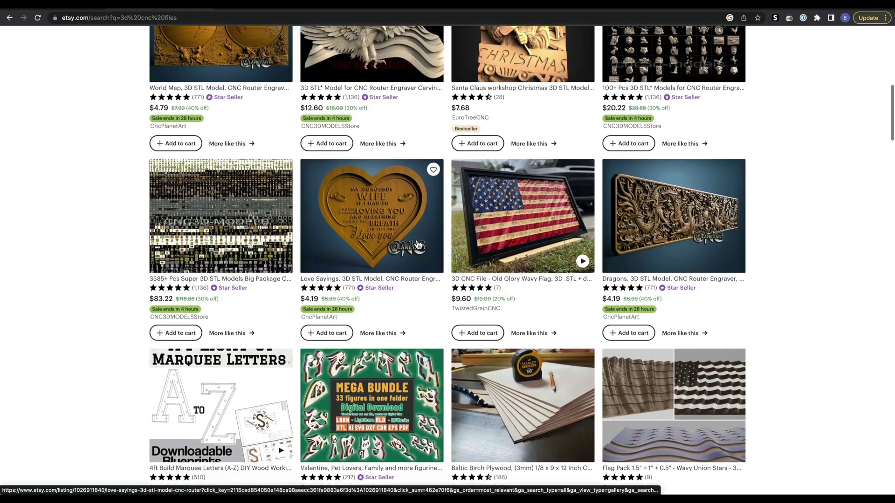
left_click(716, 200)
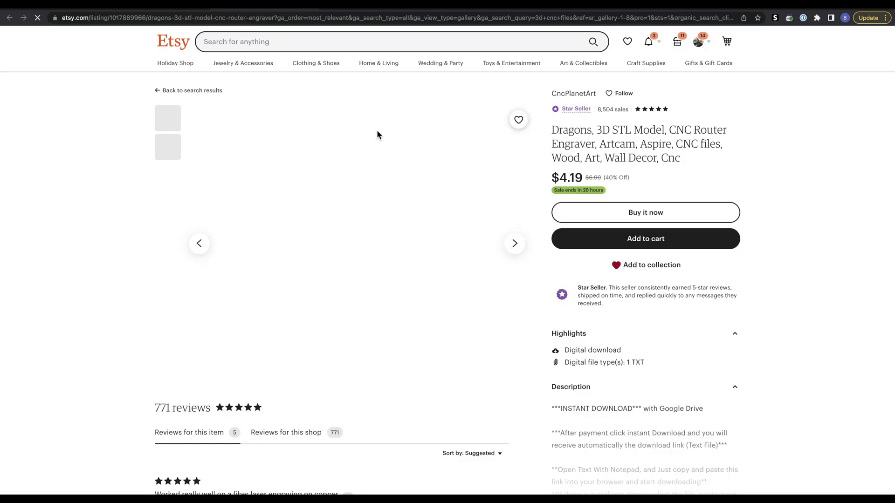
left_click(515, 244)
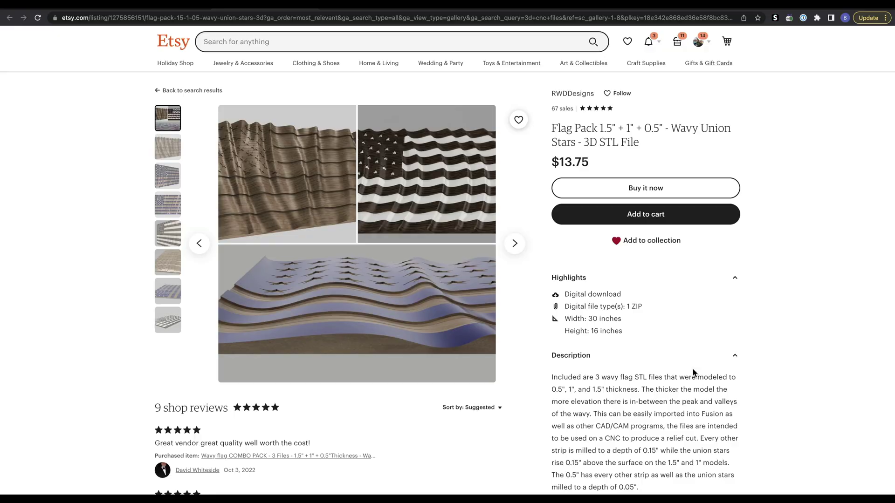
left_click(615, 188)
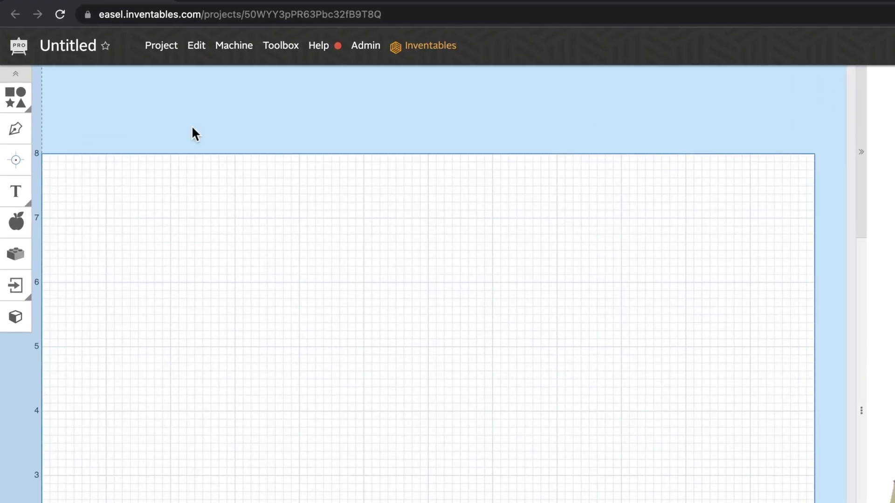
left_click(168, 59)
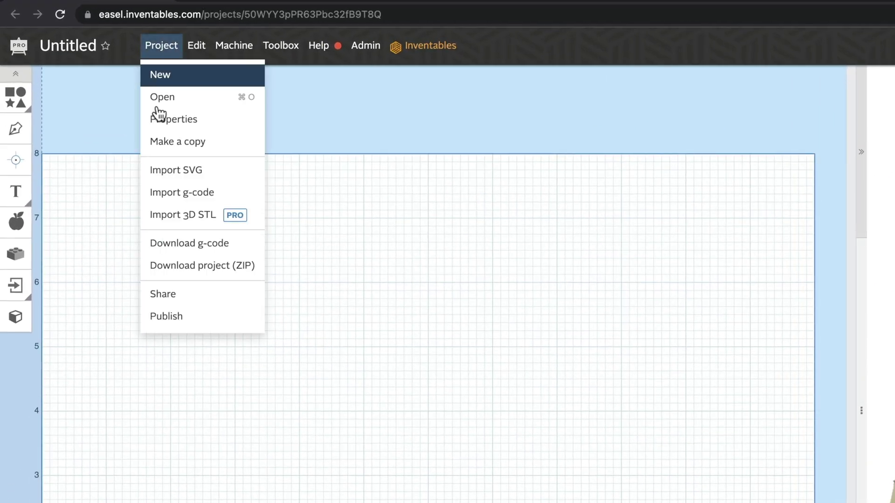
left_click(169, 217)
key("Escape")
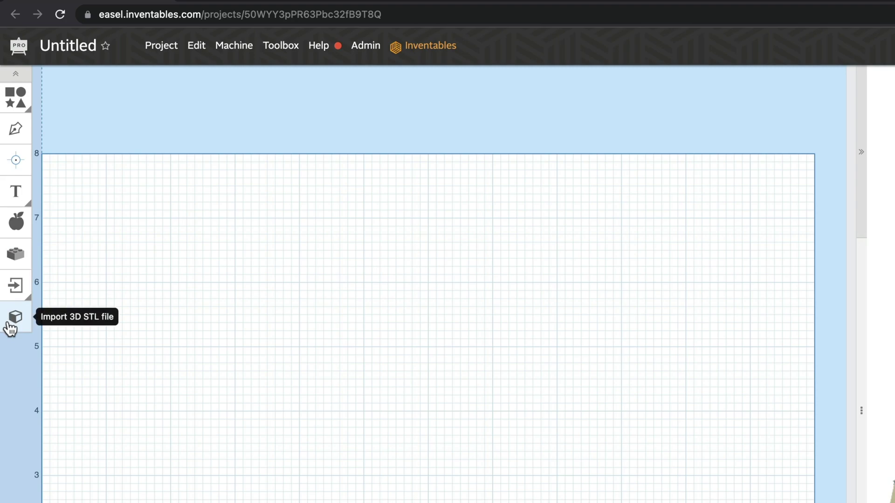
- Try to import M55B.stl as a 3D model in Easel and open the linked My Mini Factory Mesh Simplification tool
left_click(12, 323)
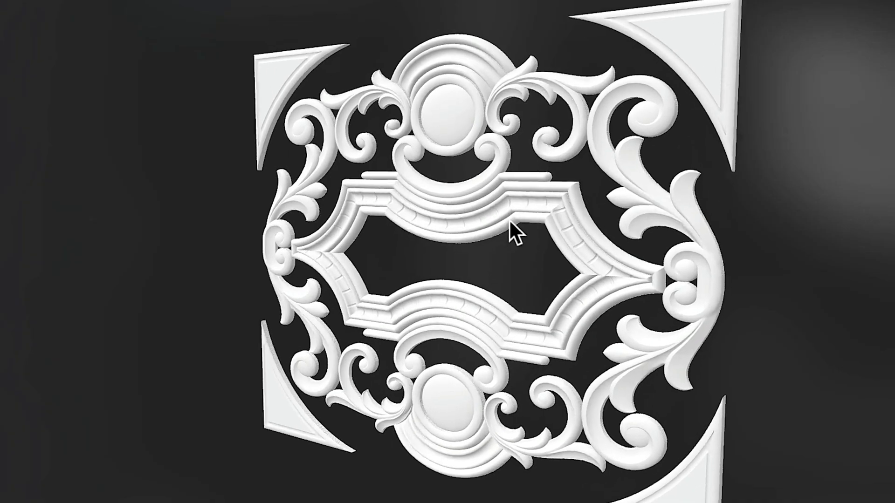
left_click_drag(509, 219, 536, 210)
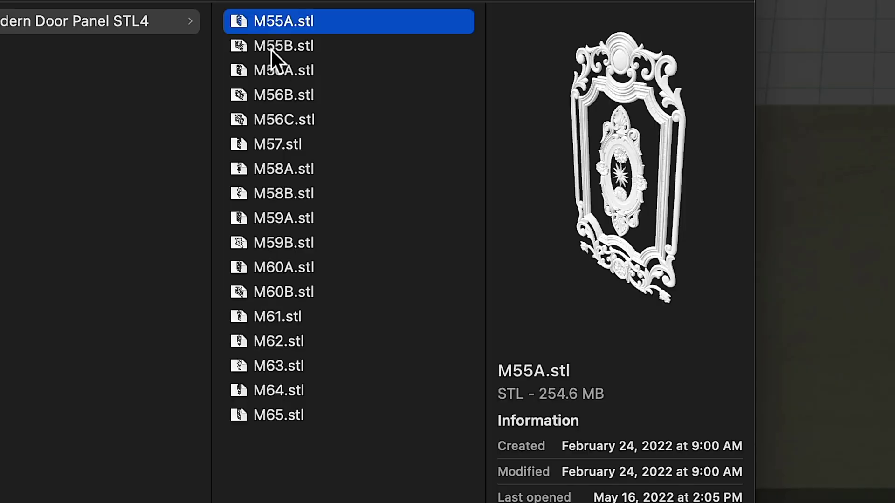
left_click(271, 48)
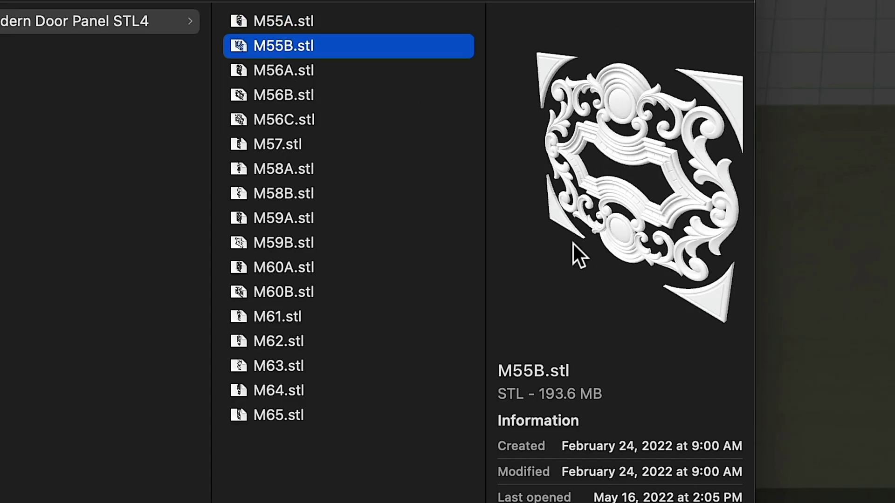
left_click_drag(597, 245, 552, 390)
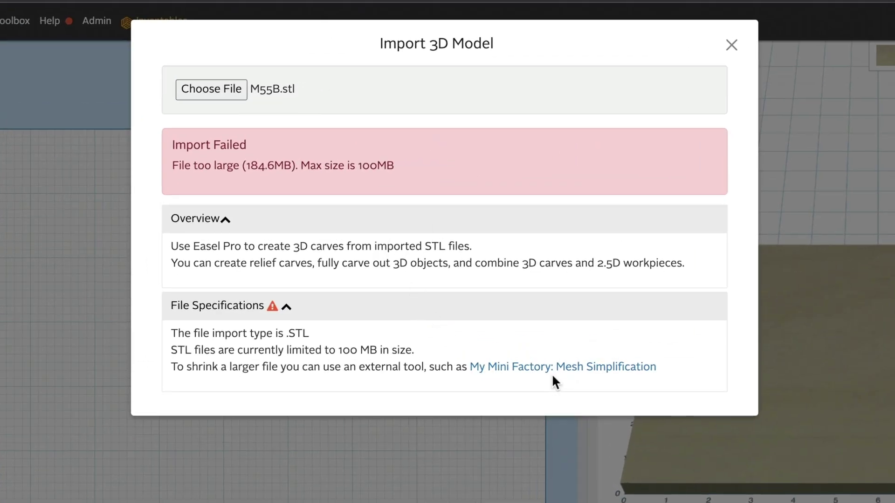
left_click(524, 376)
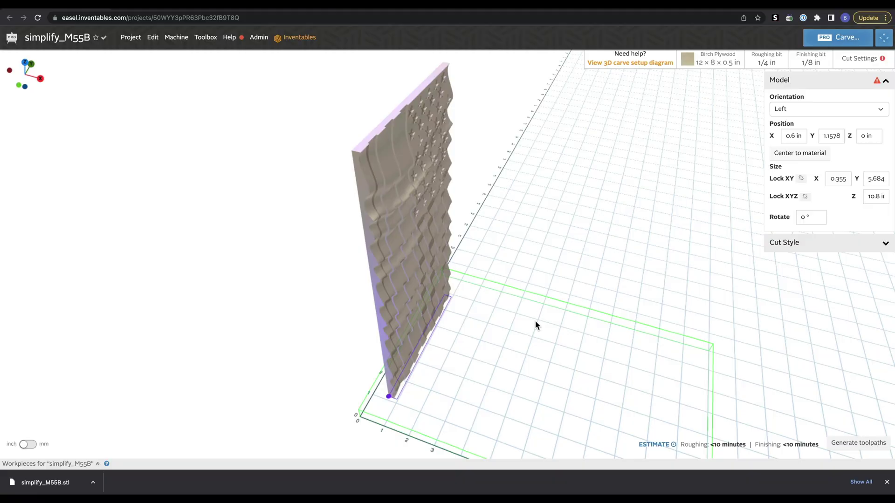
- Set the wavy flag model's orientation to Top so that it lies flat on the material
left_click_drag(511, 314, 672, 249)
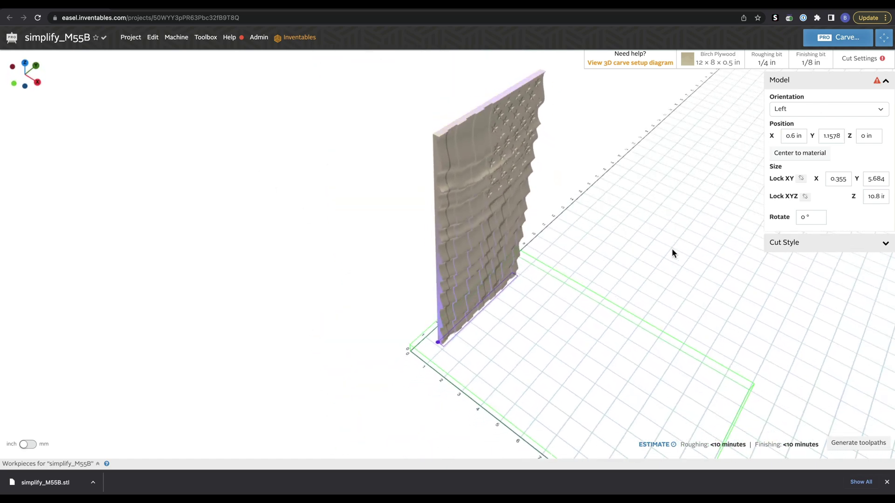
left_click_drag(616, 204, 602, 191)
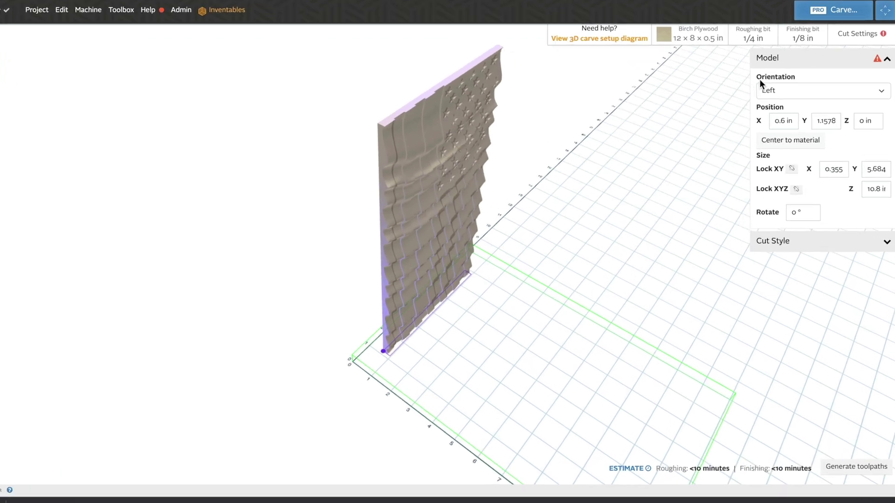
left_click(761, 90)
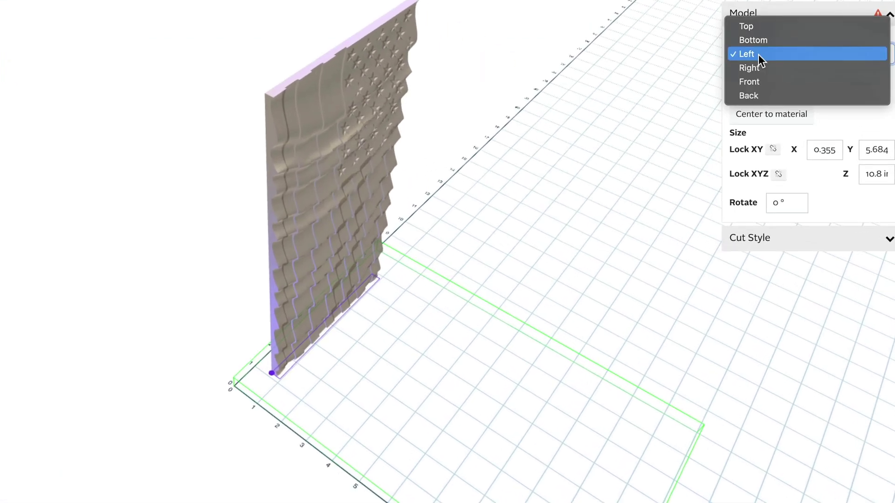
left_click(769, 67)
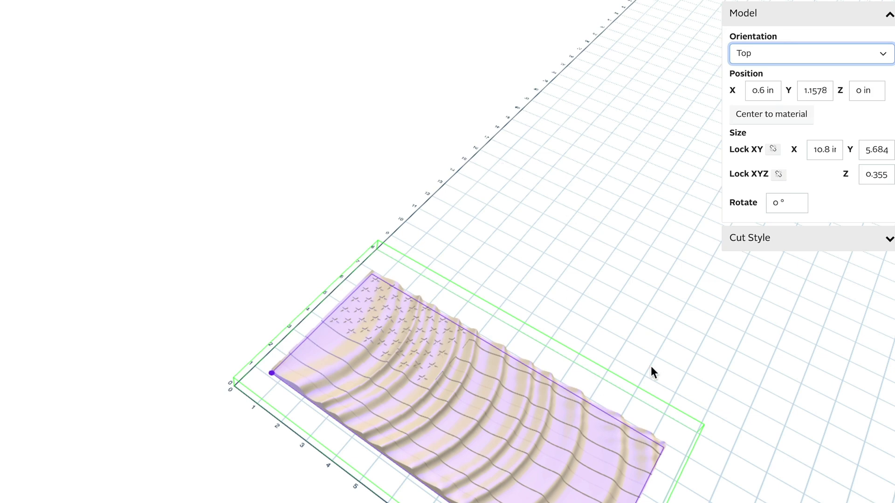
left_click_drag(652, 368, 311, 295)
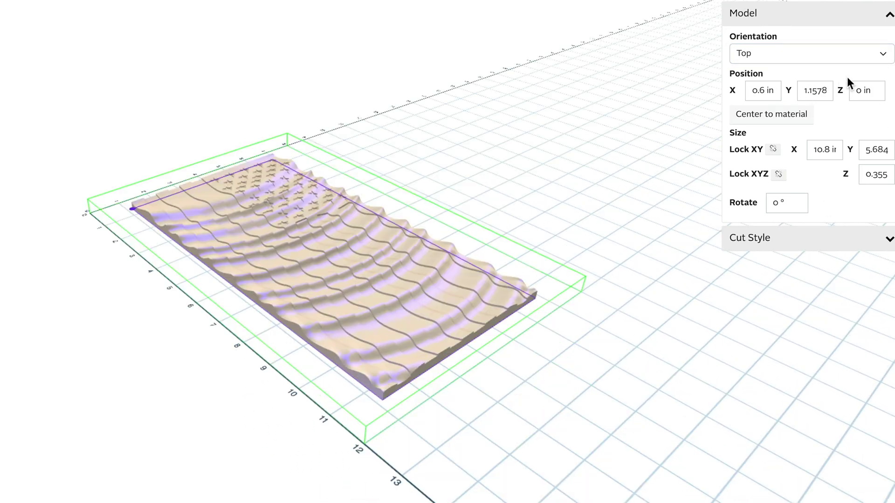
left_click(788, 51)
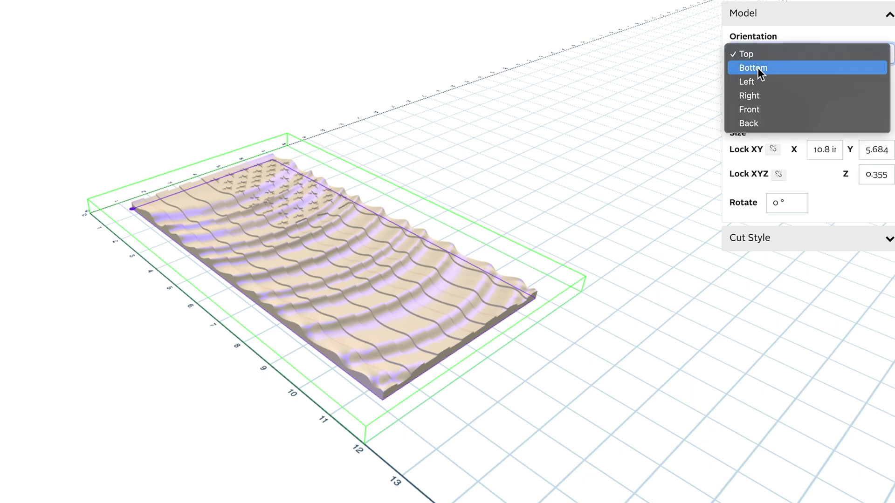
left_click(527, 166)
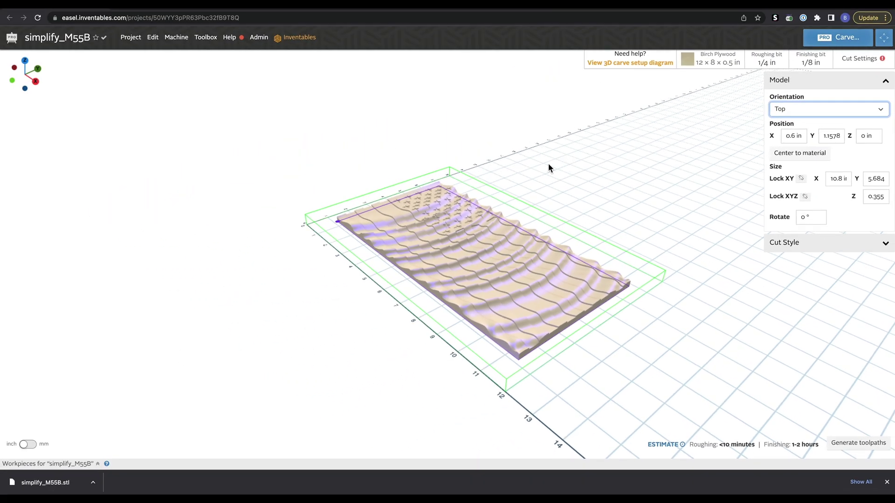
left_click_drag(548, 163, 763, 154)
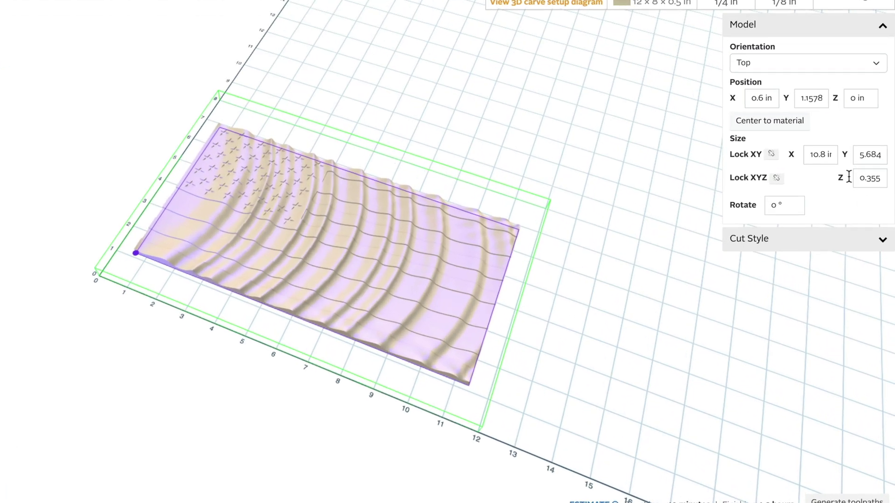
- Lock the flag model's XY and XYZ proportions and set its X size to 24 in
left_click(839, 180)
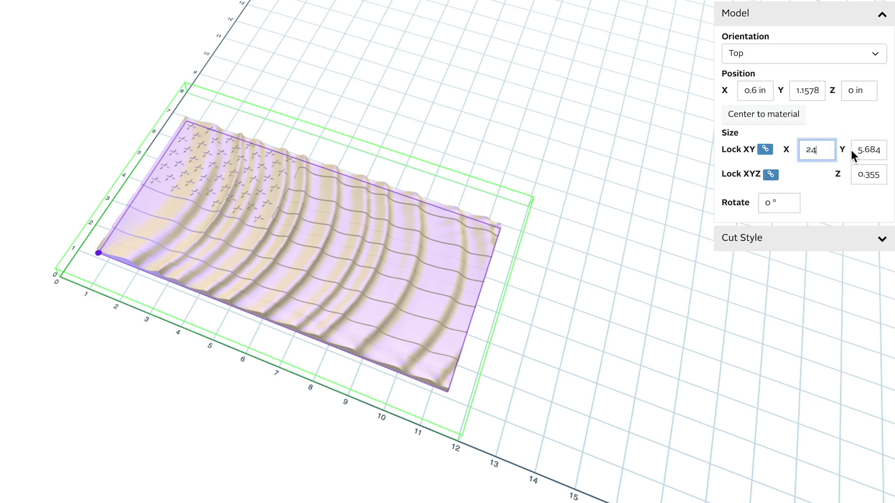
left_click(868, 148)
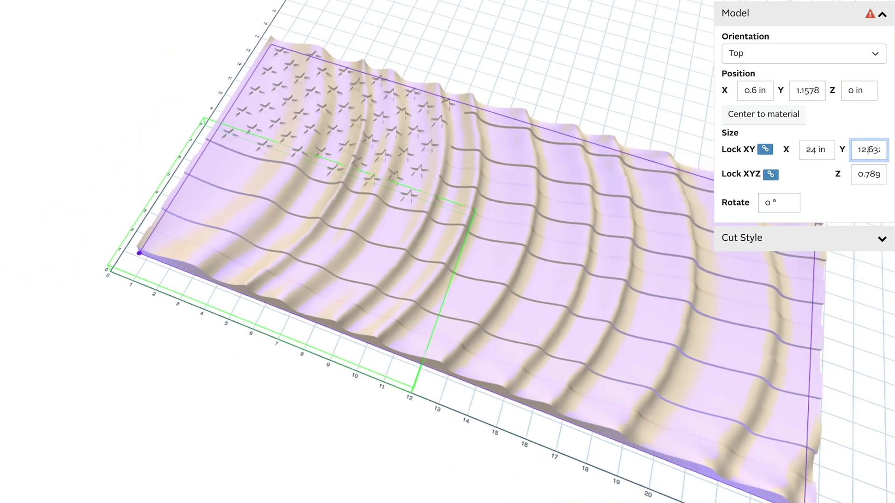
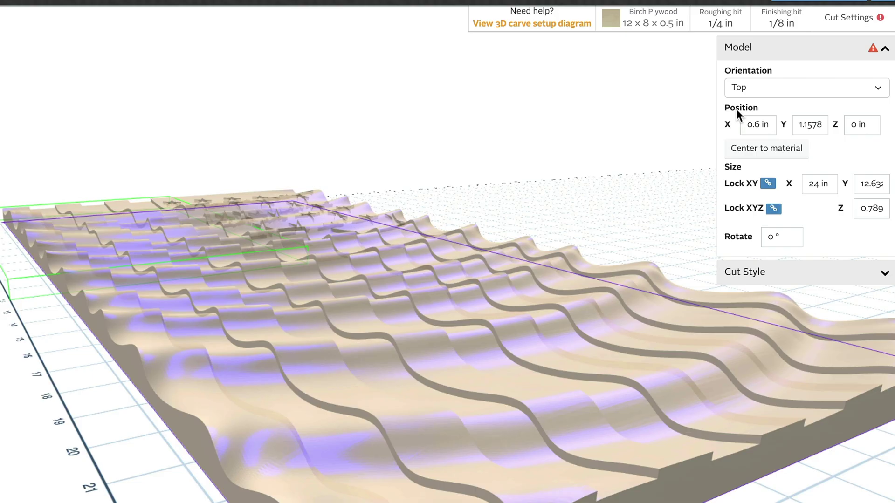
- Check the material dimensions, unlock the XYZ proportions and set the flag model's Z size to 0.5 in
mouse_move(877, 52)
left_click(668, 28)
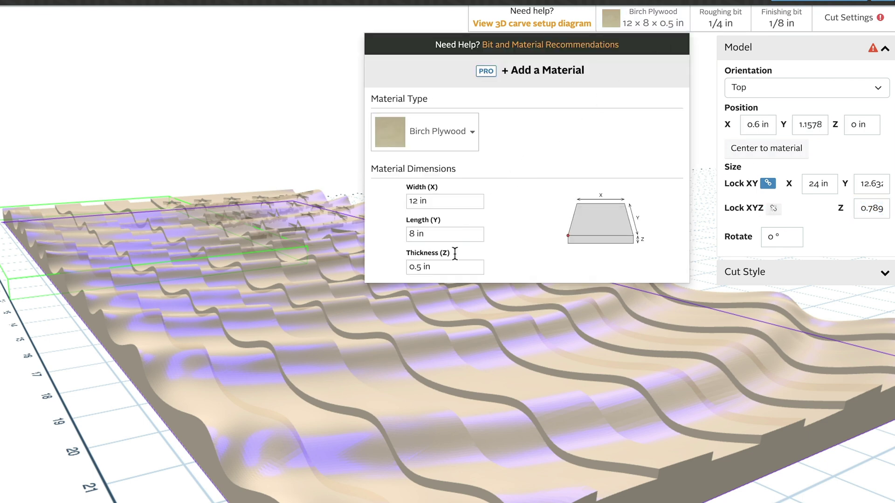
left_click(669, 19)
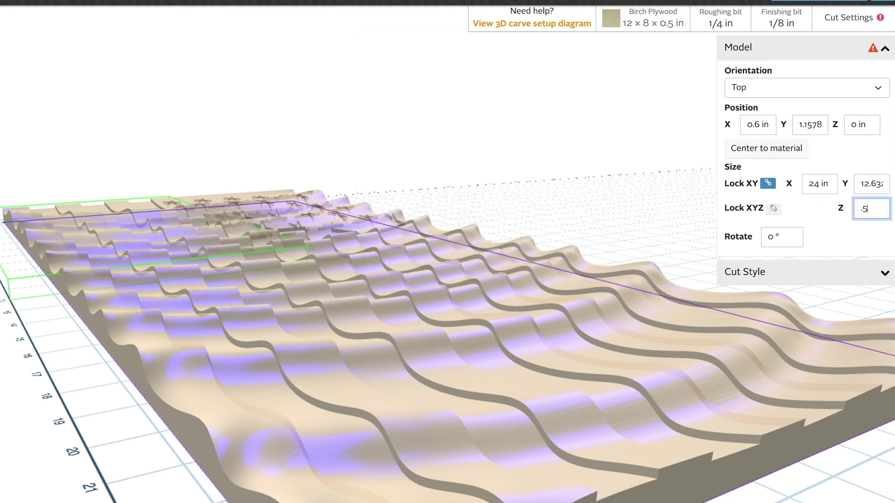
key("Return")
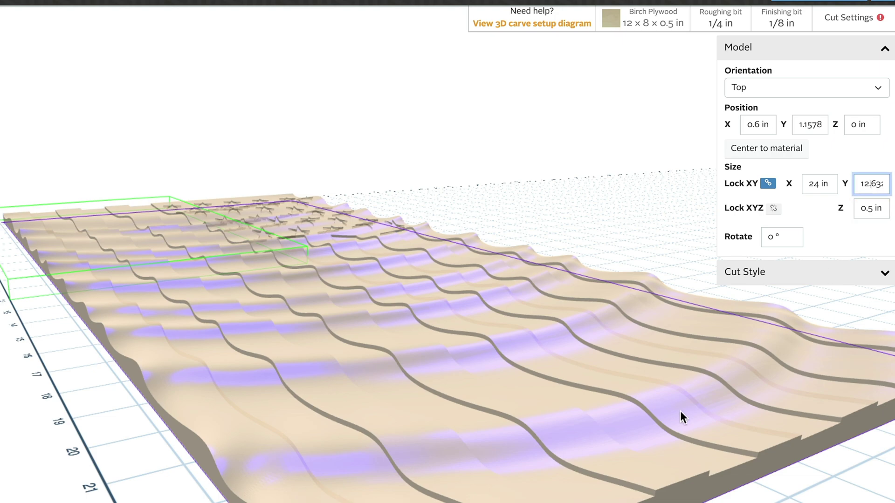
- Examine the flag model from the side to compare its height with the material thickness
left_click_drag(681, 413, 657, 369)
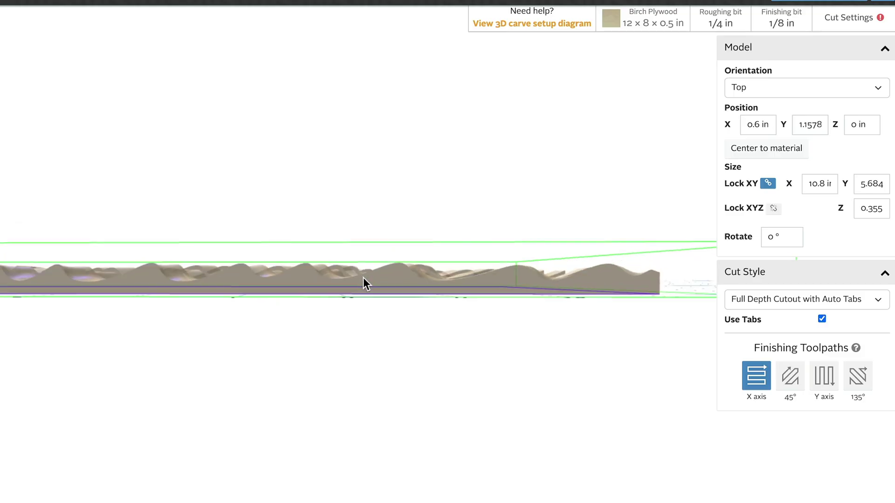
left_click_drag(363, 278, 307, 281)
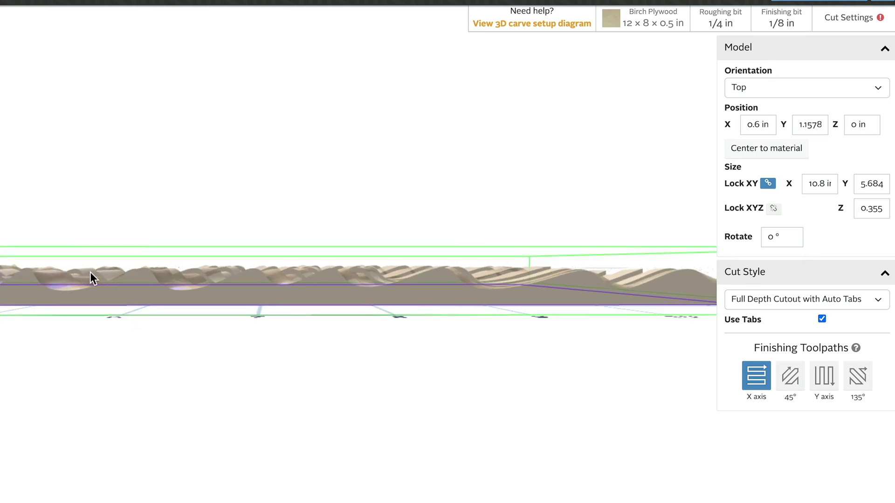
- Set the flag model's Z position to -0.05 in, lower it further to -0.1 in and generate the toolpaths
left_click_drag(90, 272, 338, 351)
left_click_drag(80, 345, 489, 256)
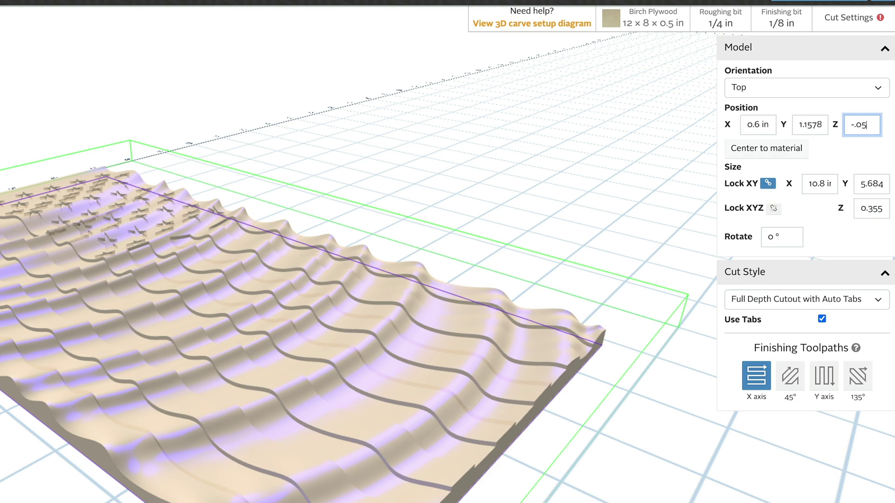
key("Return")
mouse_move(397, 289)
left_mouse_down()
mouse_move(434, 191)
mouse_move(458, 161)
mouse_move(464, 176)
mouse_move(471, 173)
mouse_move(442, 191)
mouse_move(429, 244)
mouse_move(438, 280)
mouse_move(404, 158)
mouse_move(707, 134)
left_mouse_up()
left_click_drag(492, 176, 730, 184)
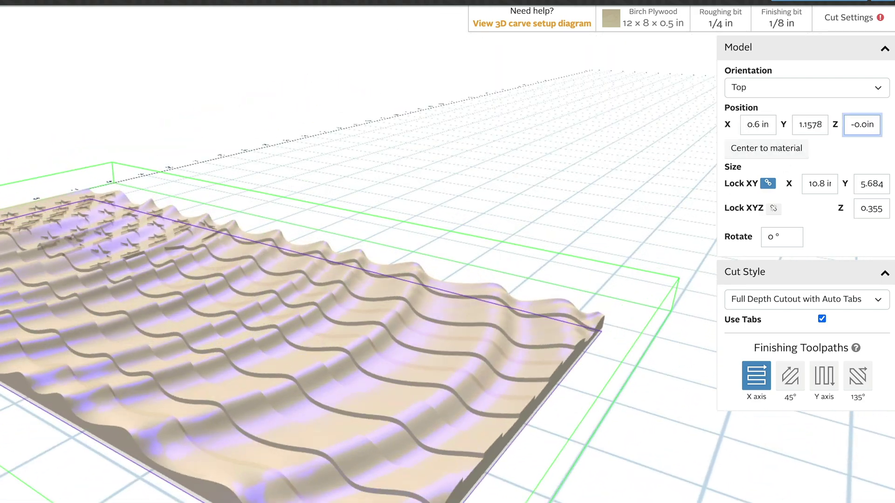
key("Return")
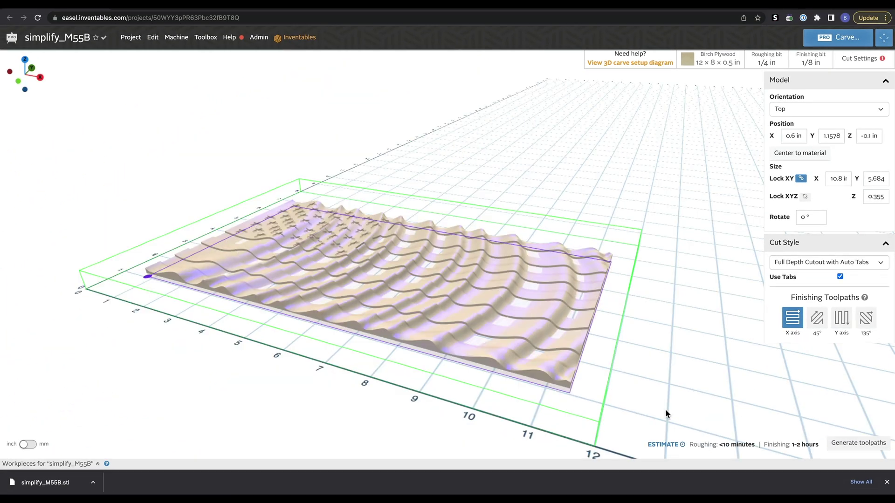
left_click(867, 448)
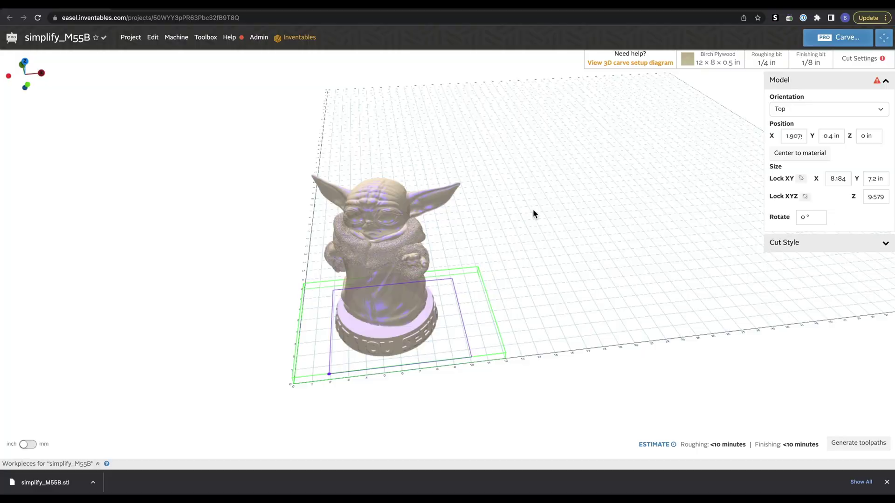
- Set the figurine model's orientation to Front so that it lies on its back, and lock its XY and XYZ proportions
left_click_drag(518, 280, 335, 162)
scroll(261, 178, "up", 5)
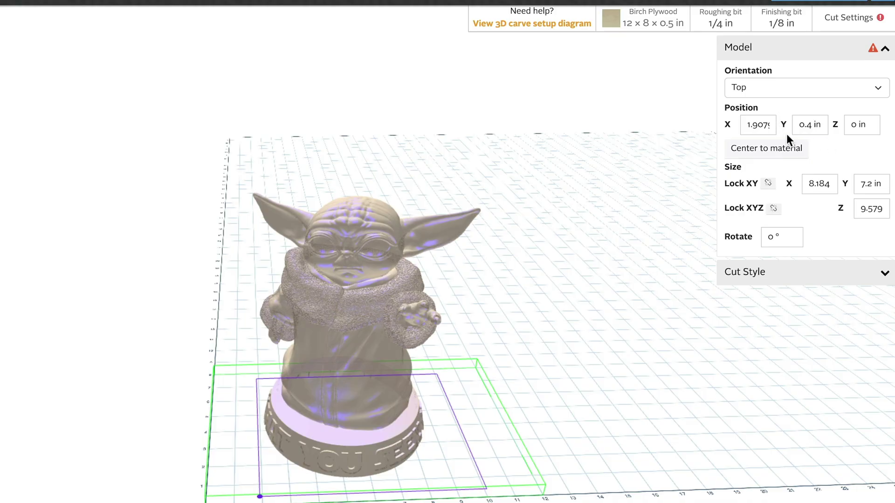
left_click(771, 86)
left_click(742, 141)
left_click_drag(513, 393, 698, 240)
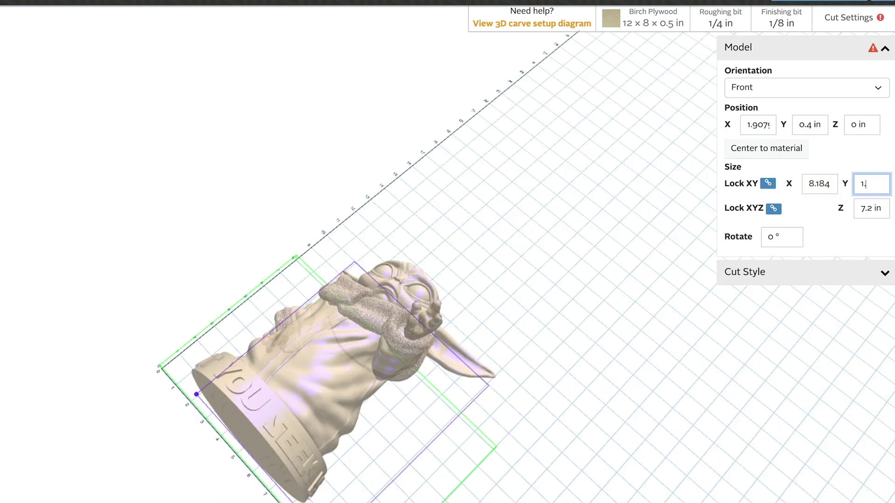
- Scale the figurine proportionally to a Y size of 2.5 in, after trying 2 in, and set its Z position to -1 in
key("Return")
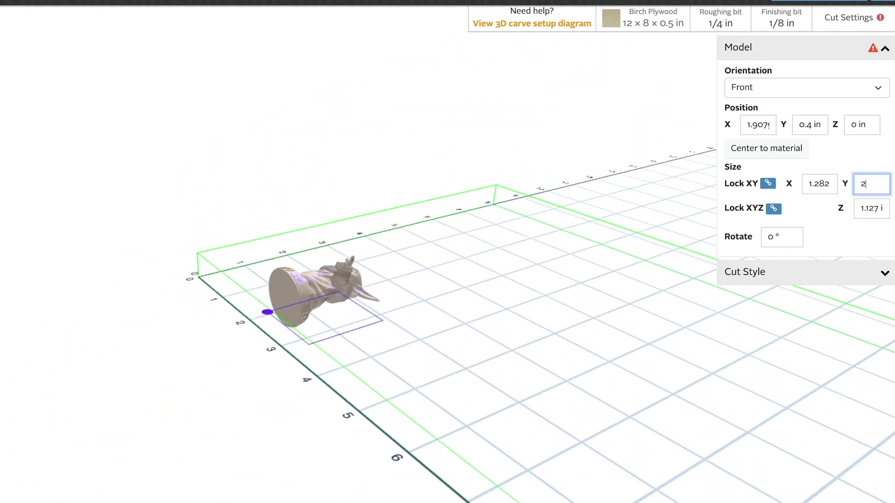
type("2")
key("Return")
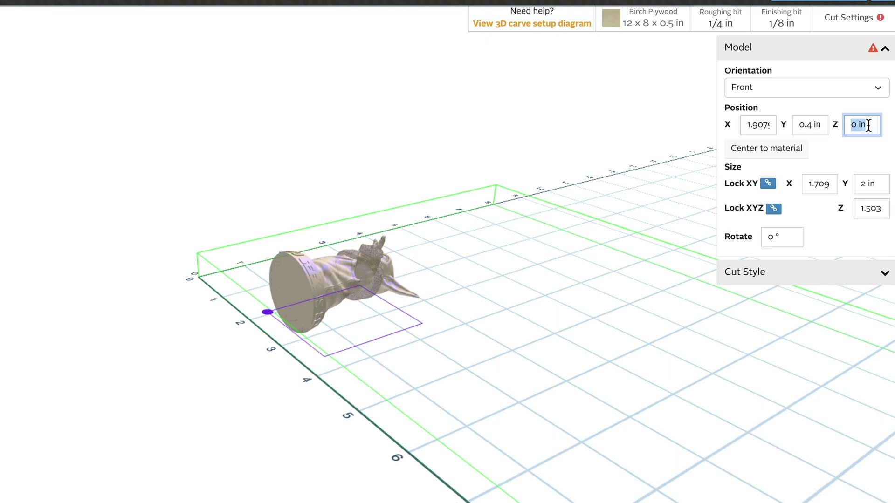
type("-1")
key("Return")
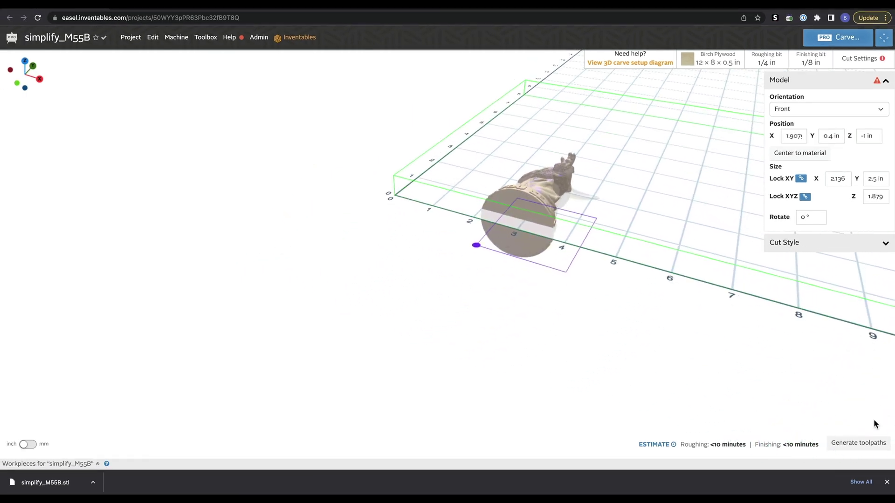
- Generate the figurine's toolpaths and examine the carve preview for areas cut off or left uncarved under overhangs
left_click(864, 444)
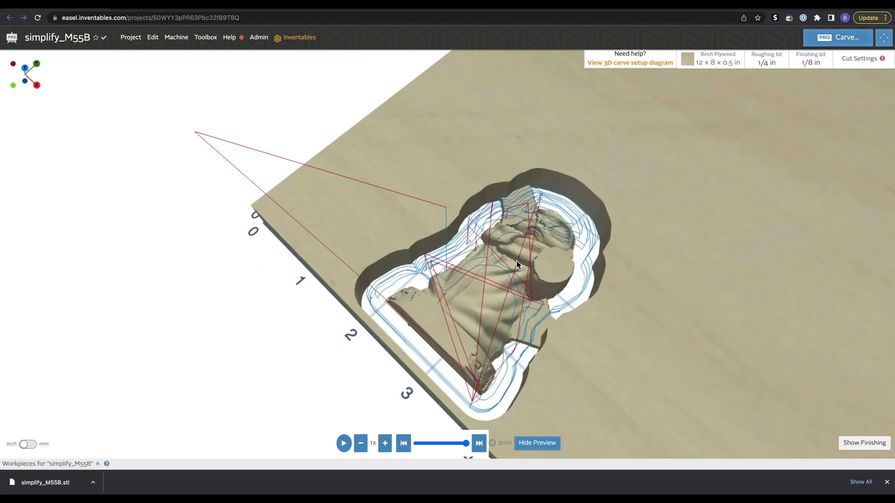
left_click_drag(536, 256, 515, 241)
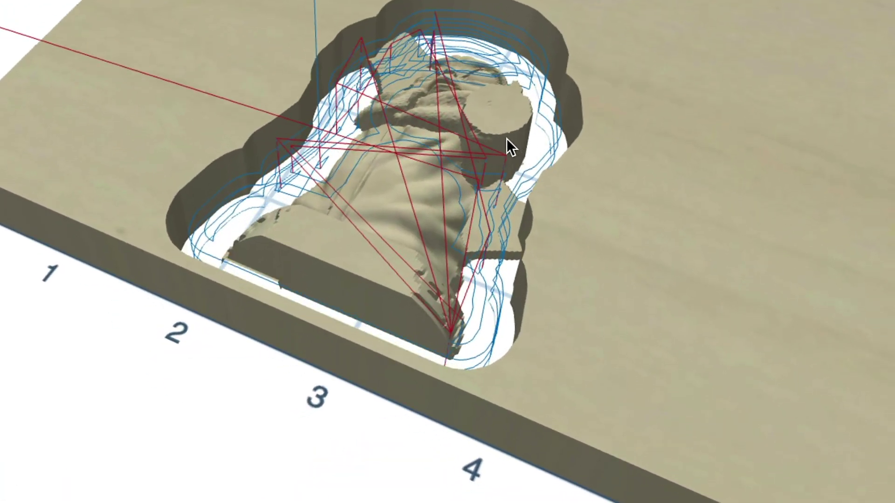
left_click_drag(569, 125, 516, 178)
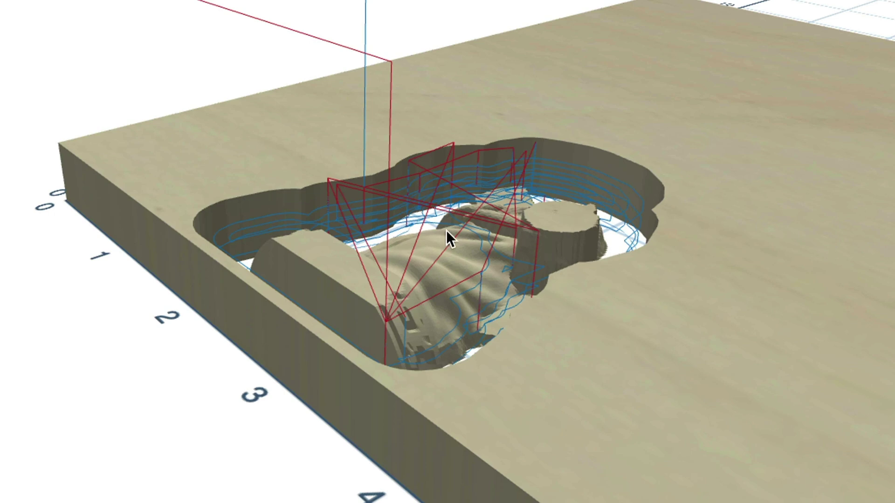
scroll(594, 190, "up", 5)
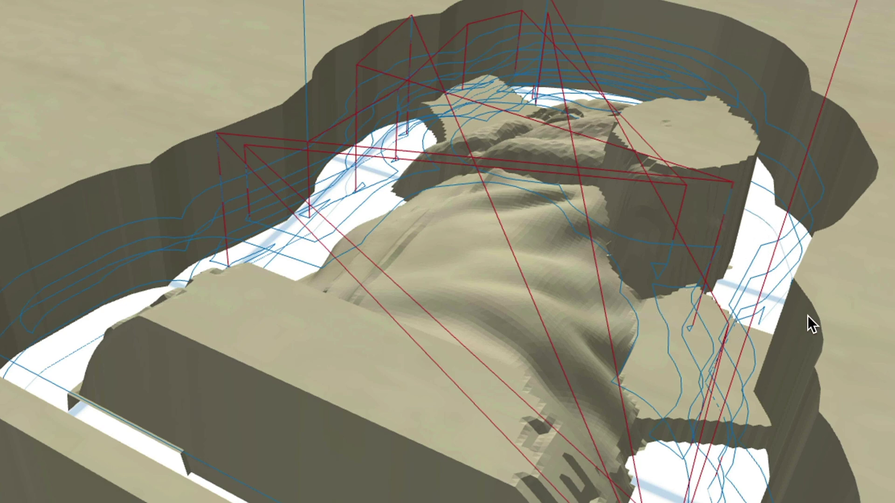
left_click_drag(808, 315, 759, 162)
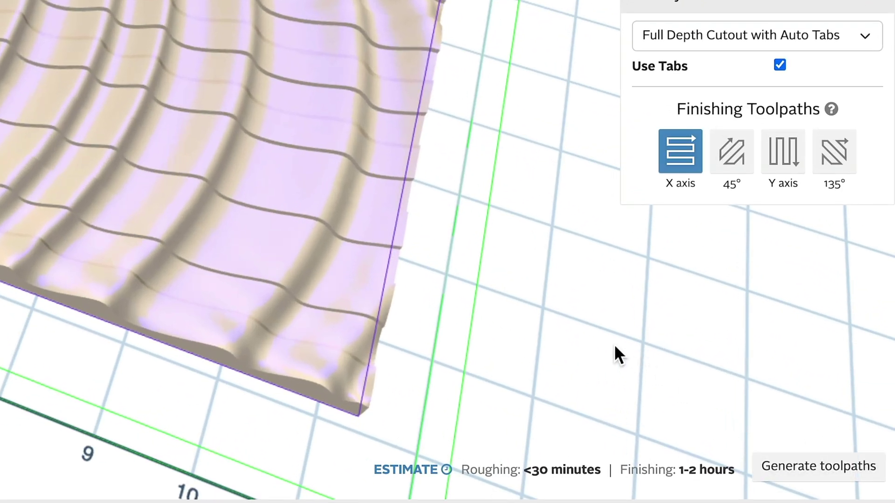
- Review the available roughing and finishing bits for the flag carve
left_click_drag(614, 344, 519, 183)
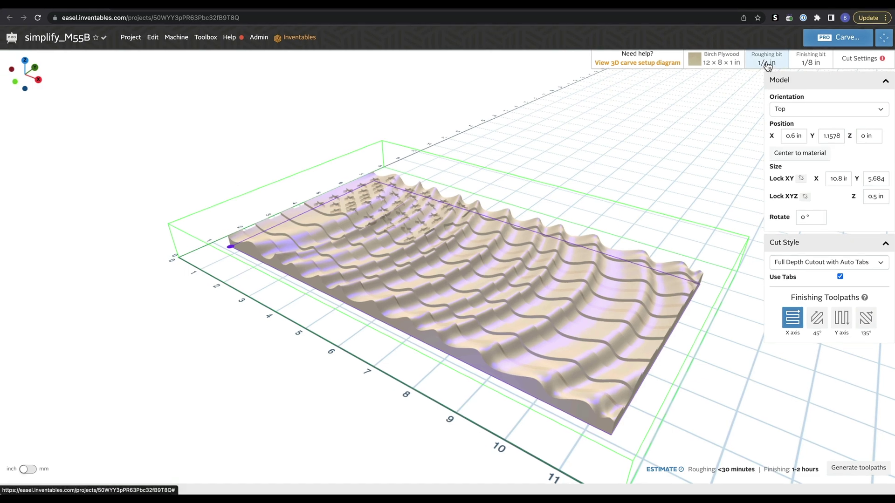
left_click(767, 63)
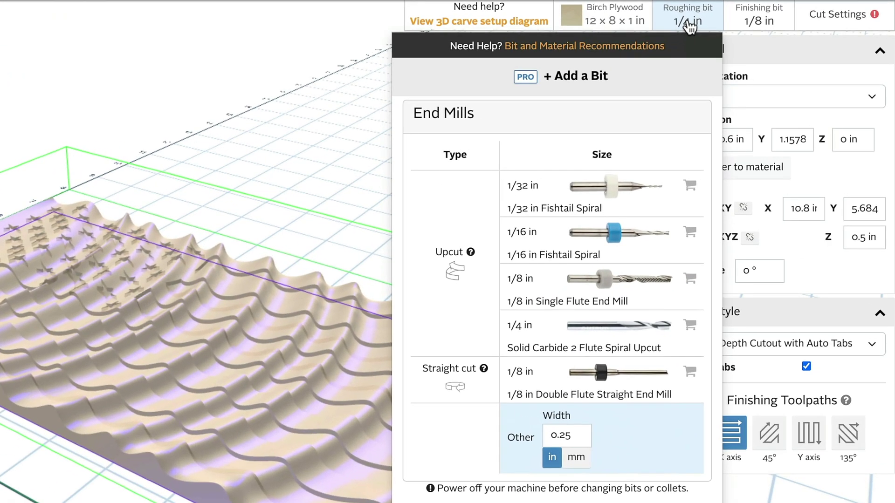
left_click(760, 20)
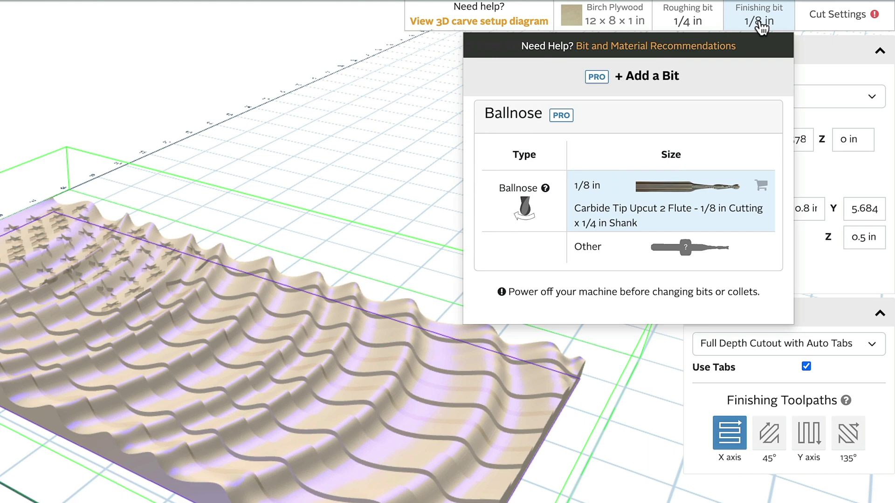
left_click(760, 21)
- Switch the cut settings to Manual, set the finishing Step Over to 5 % and read the warning beside it
left_click(832, 18)
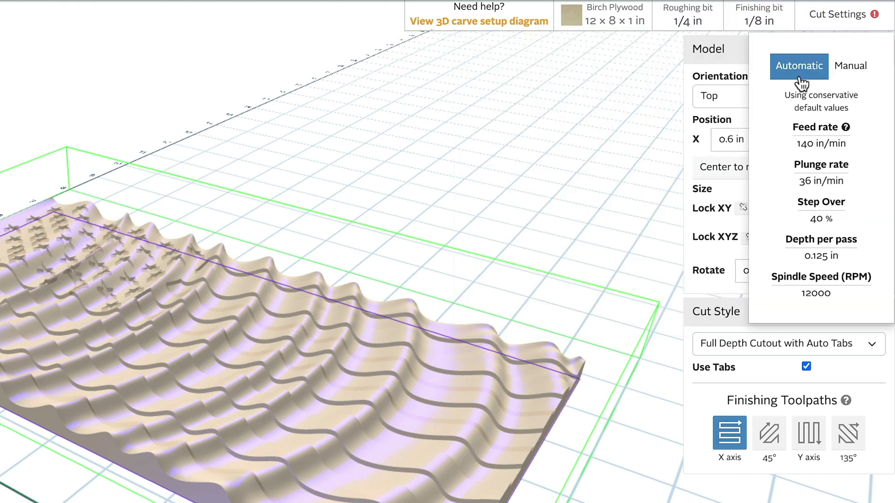
left_click(845, 69)
left_click(850, 81)
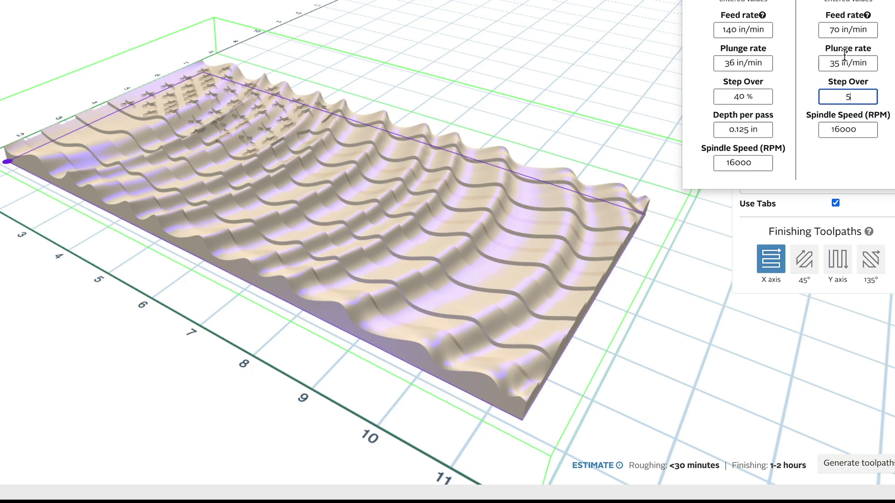
left_click(764, 63)
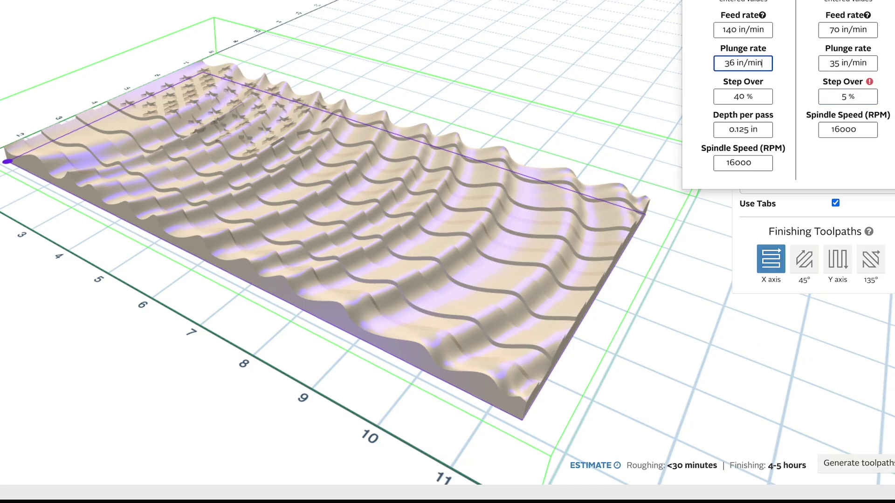
mouse_move(870, 87)
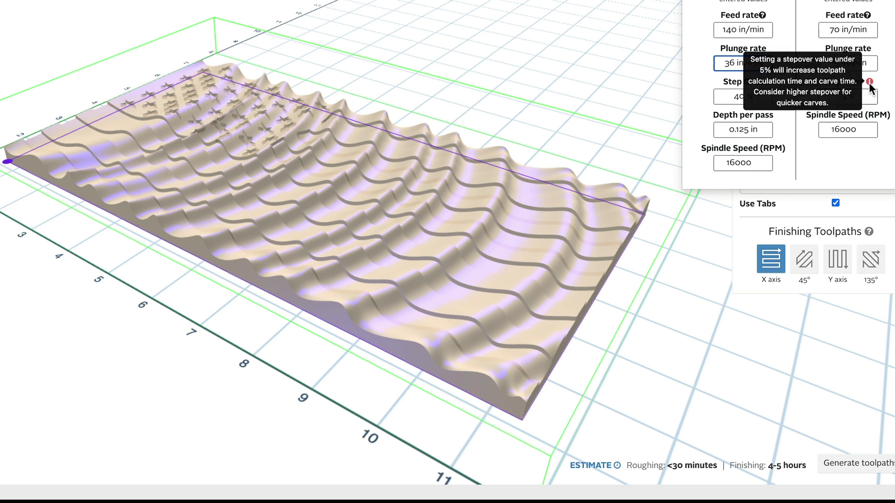
- Set the flag's finishing toolpaths to run along the Y axis and the finishing Step Over to 20 %
left_click(825, 281)
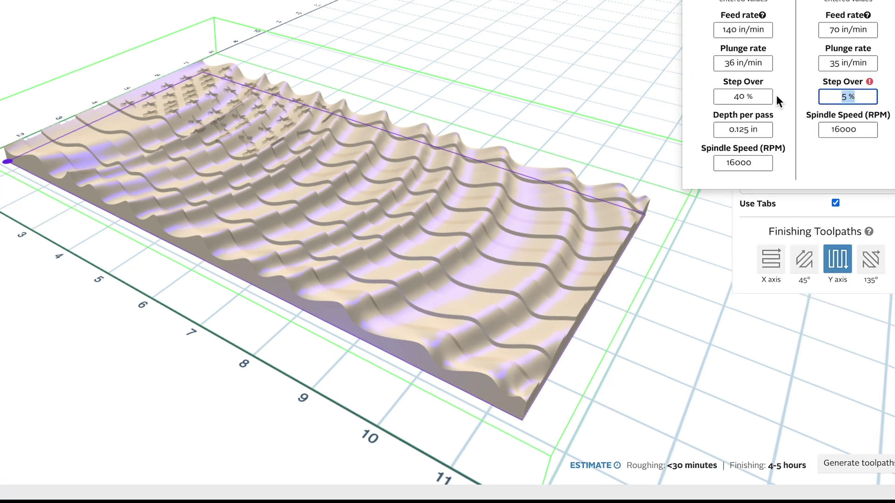
left_click(841, 58)
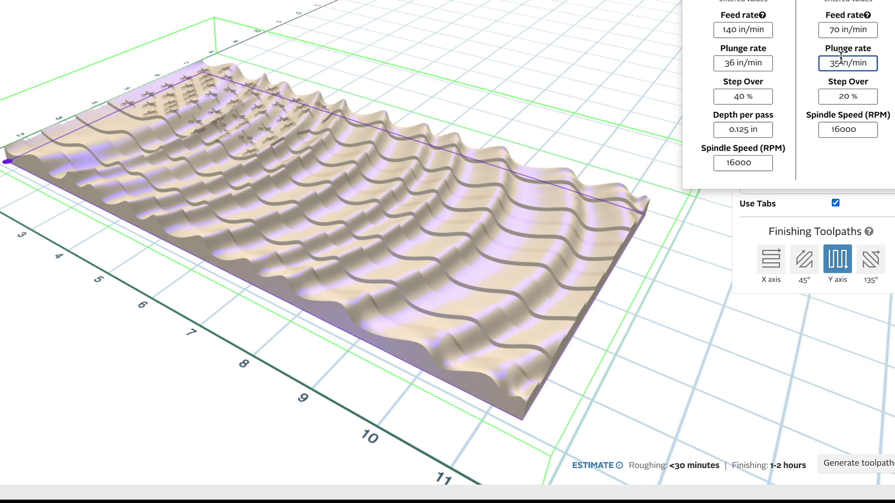